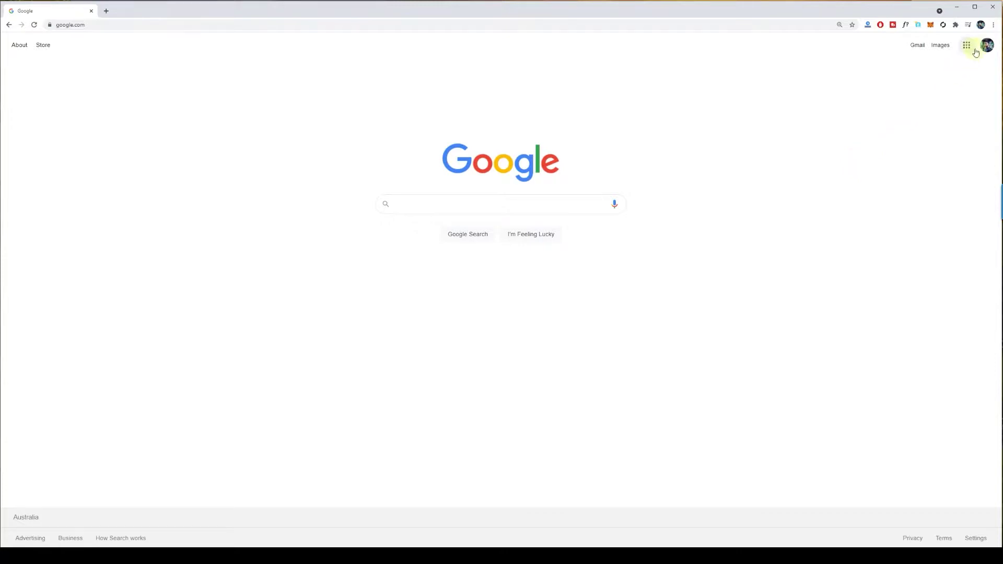
Open Chrome Settings and go to Cookies and other site data under Privacy and security.
click(994, 26)
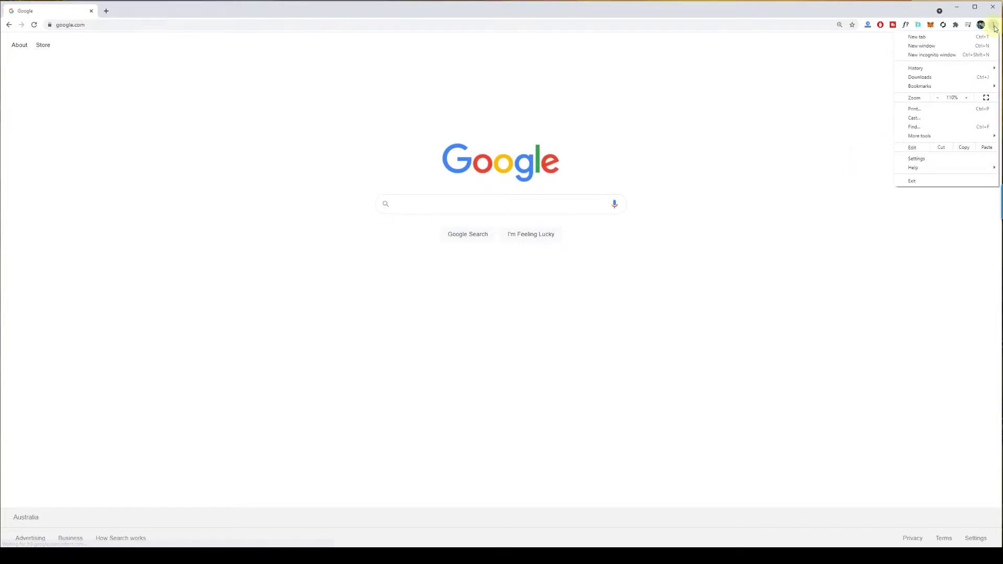
click(933, 160)
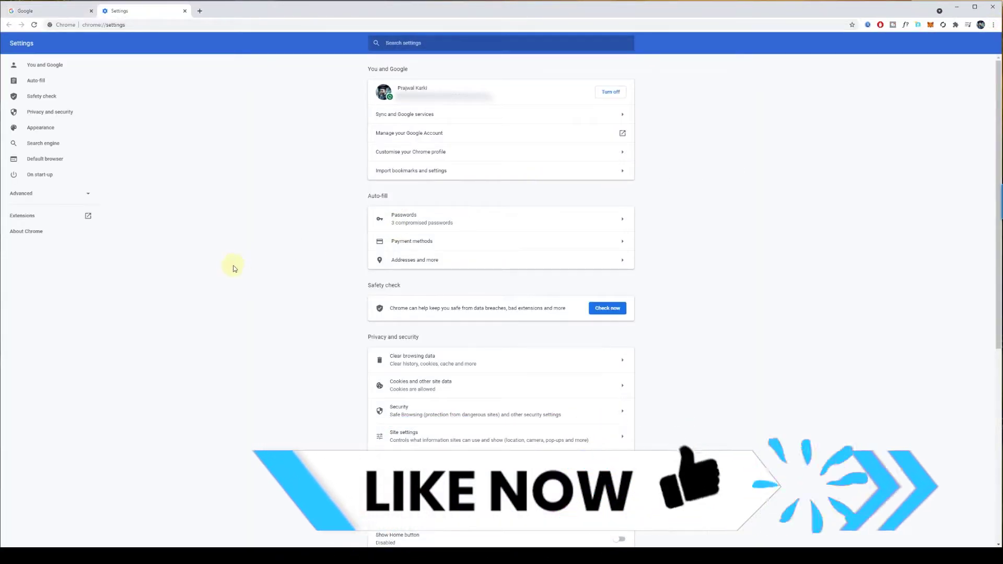
scroll(277, 214, down, 3)
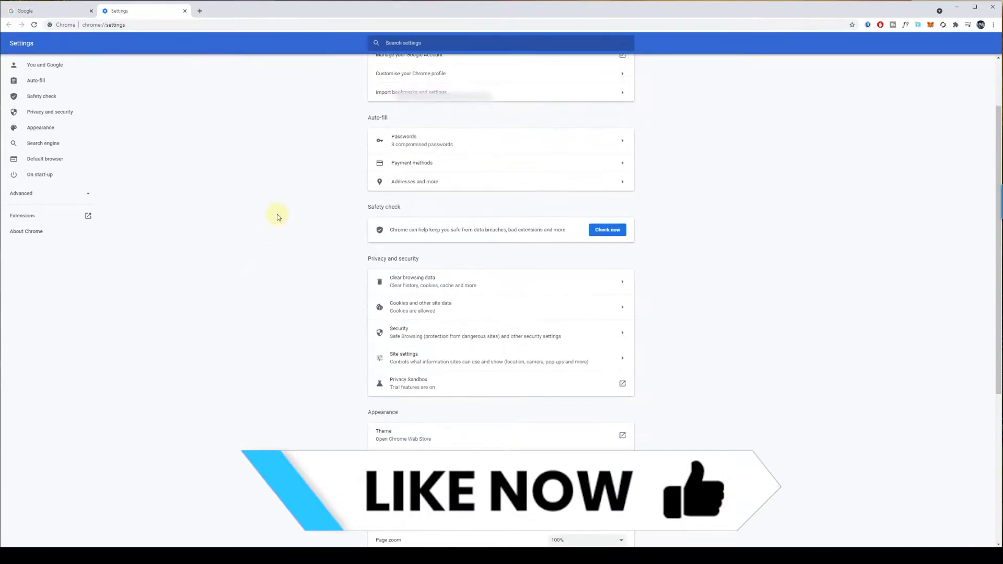
scroll(277, 214, down, 1)
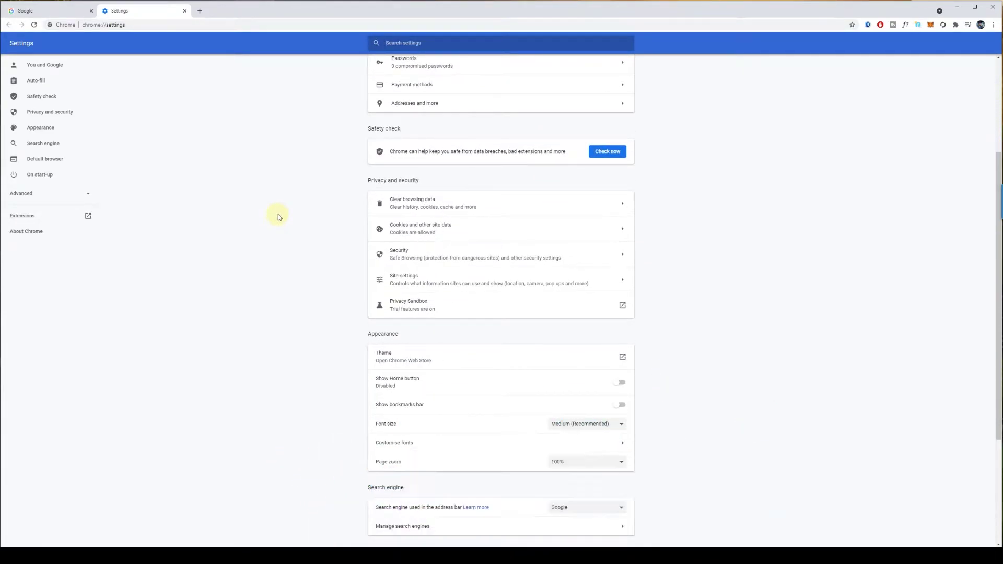
click(439, 231)
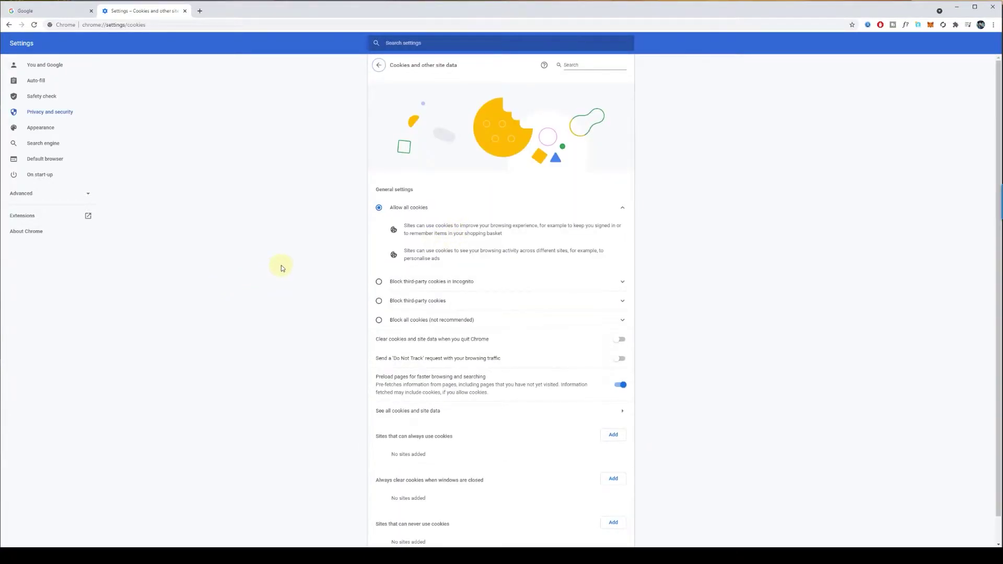
scroll(335, 239, down, 1)
scroll(336, 240, down, 1)
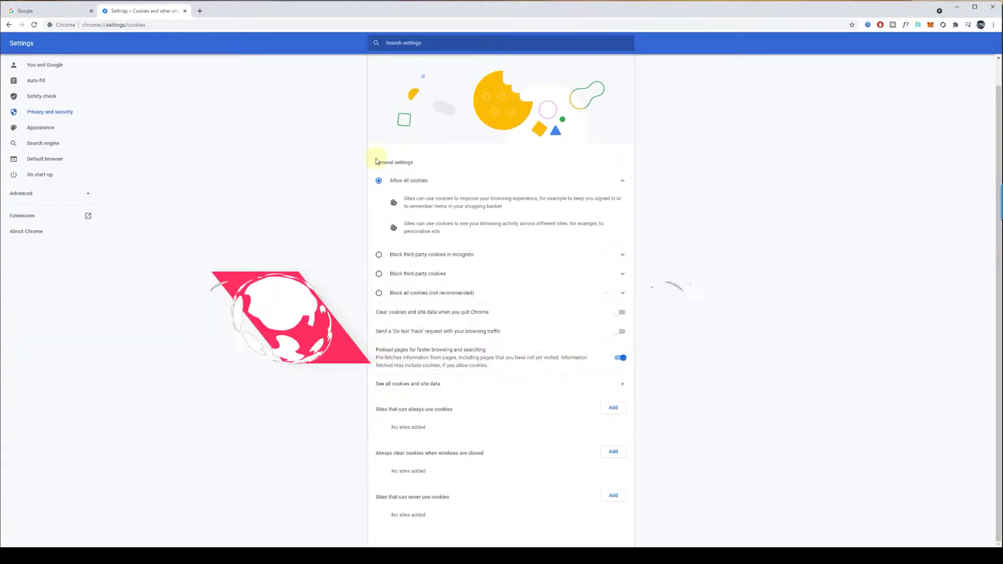
scroll(352, 220, up, 1)
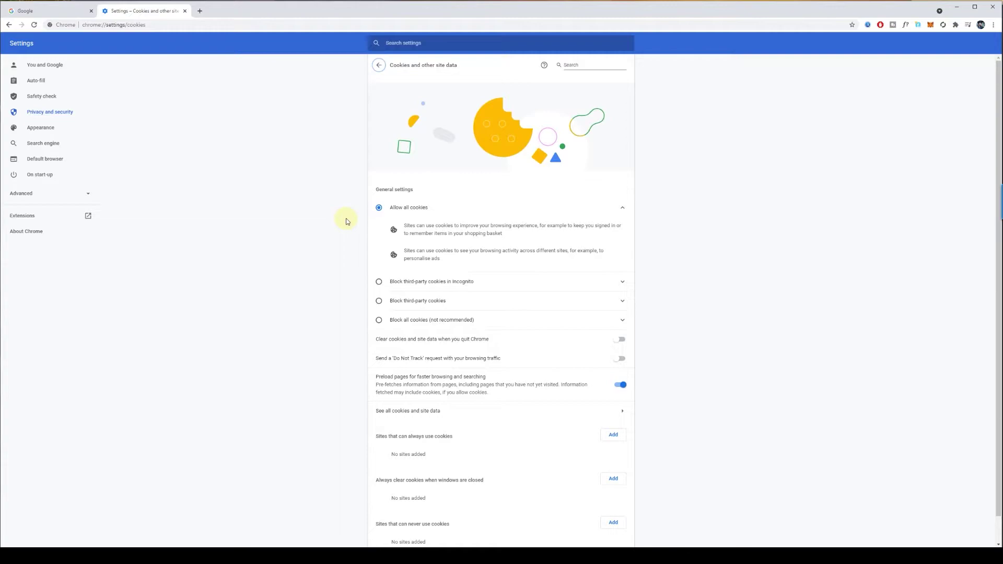
Back on the main Settings page, open Clear browsing data with the time range set to All time.
click(378, 64)
scroll(324, 317, down, 5)
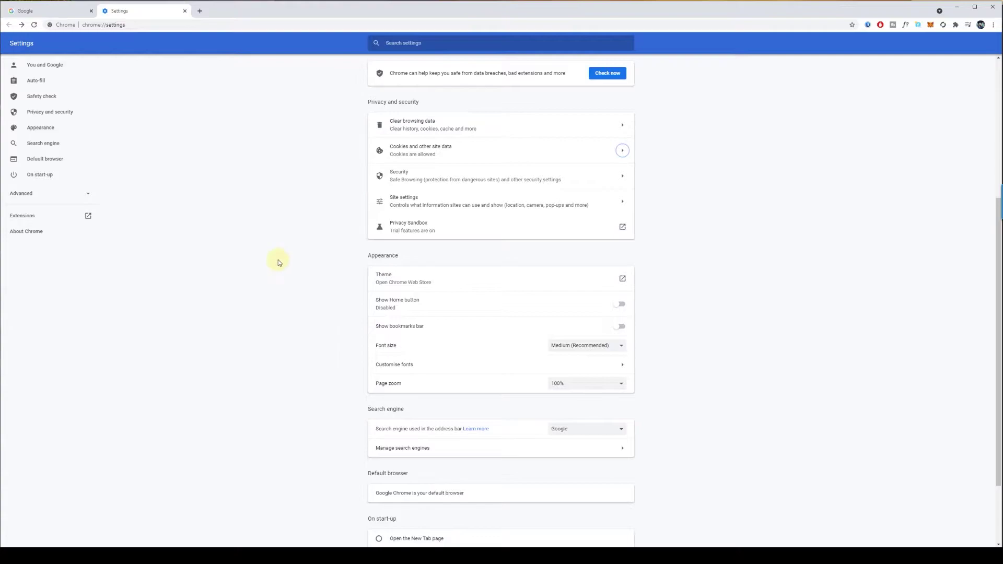
scroll(274, 313, up, 3)
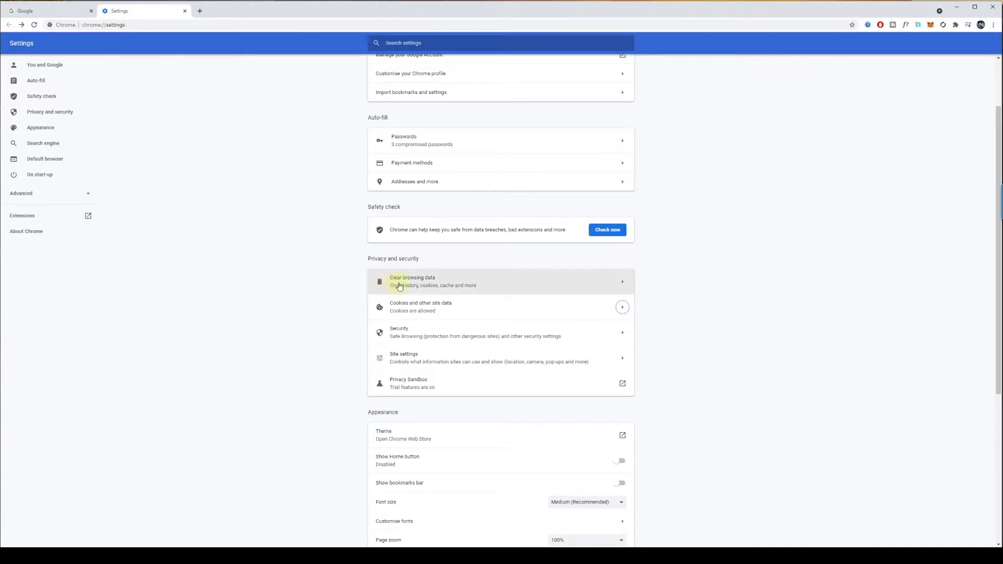
click(435, 287)
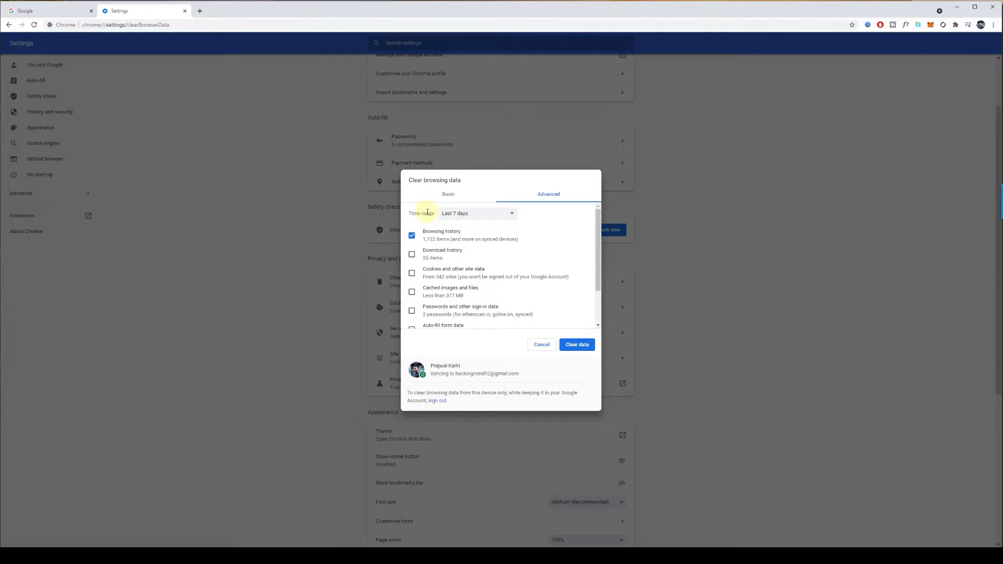
click(473, 215)
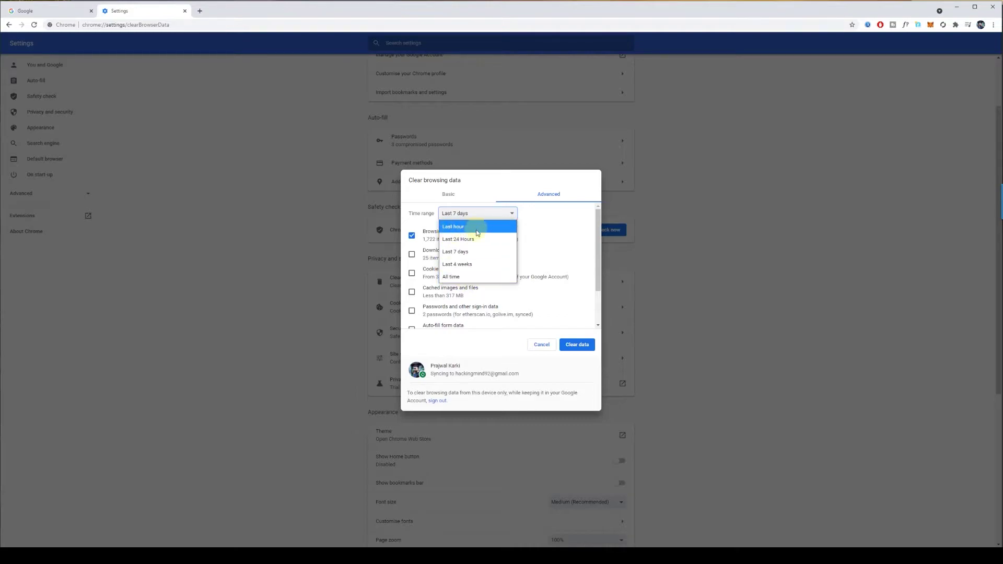
click(461, 256)
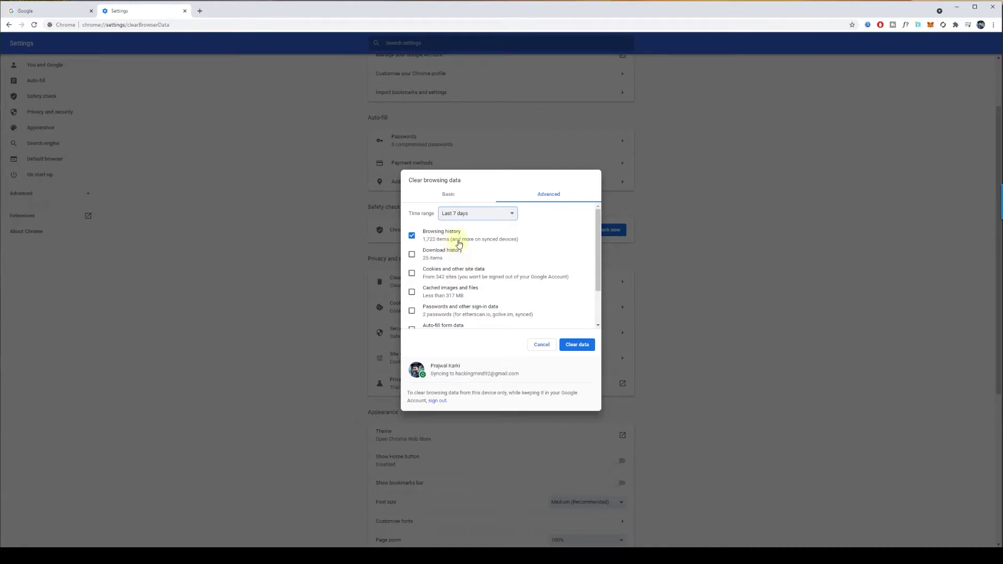
click(460, 215)
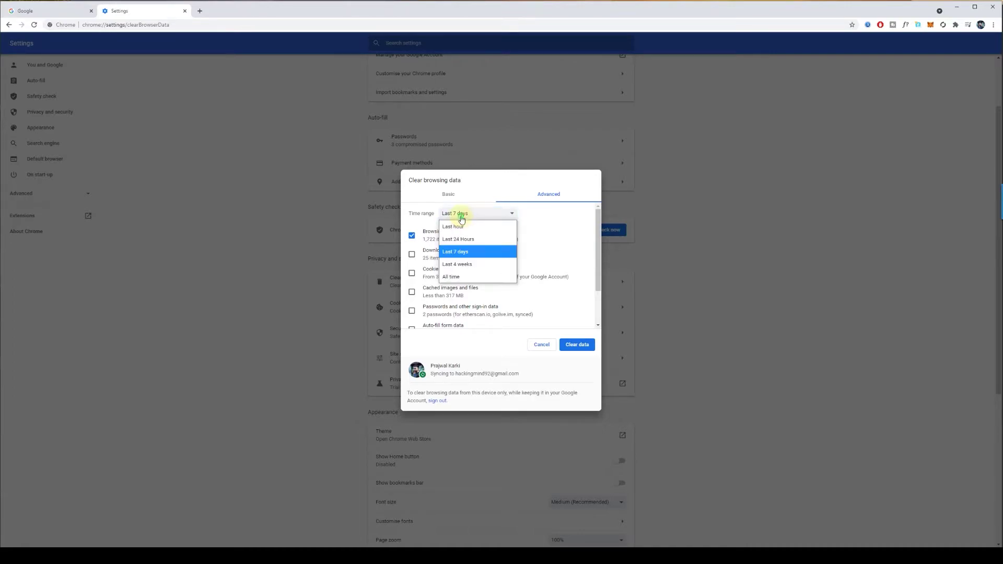
click(461, 277)
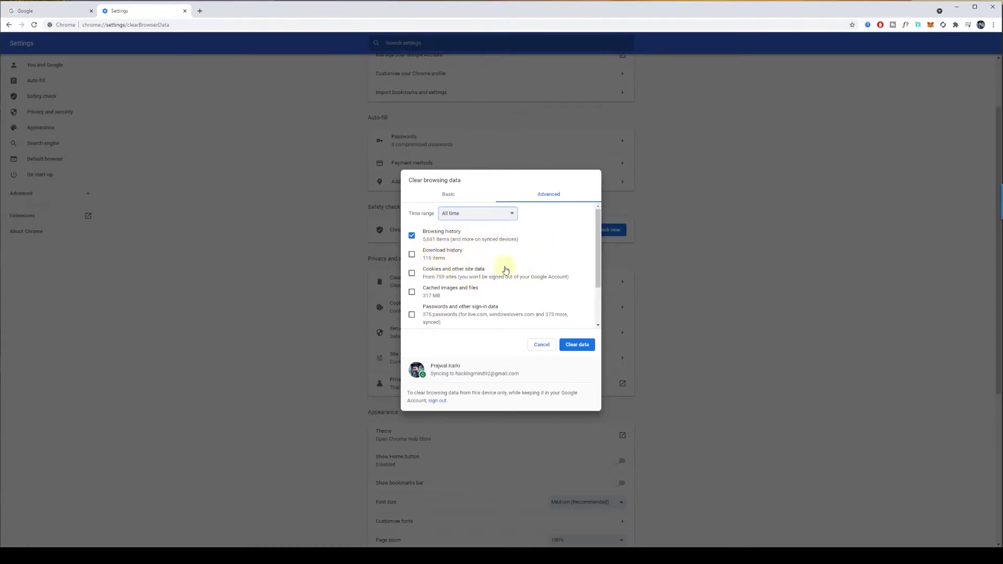
Uncheck Browsing history and check Cached images and files, leaving cookies unchecked.
click(411, 236)
click(412, 274)
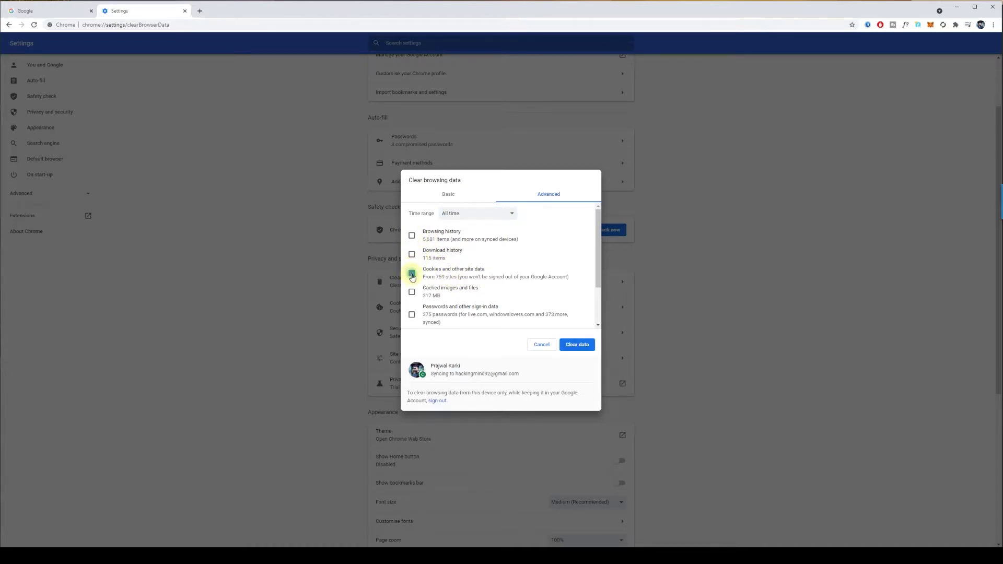
click(578, 346)
click(434, 292)
click(427, 272)
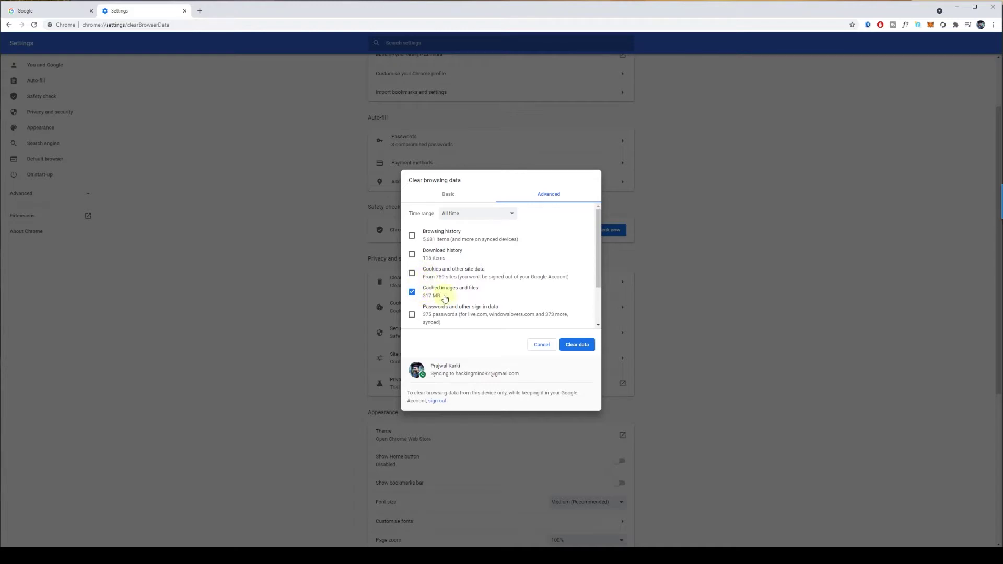
click(542, 345)
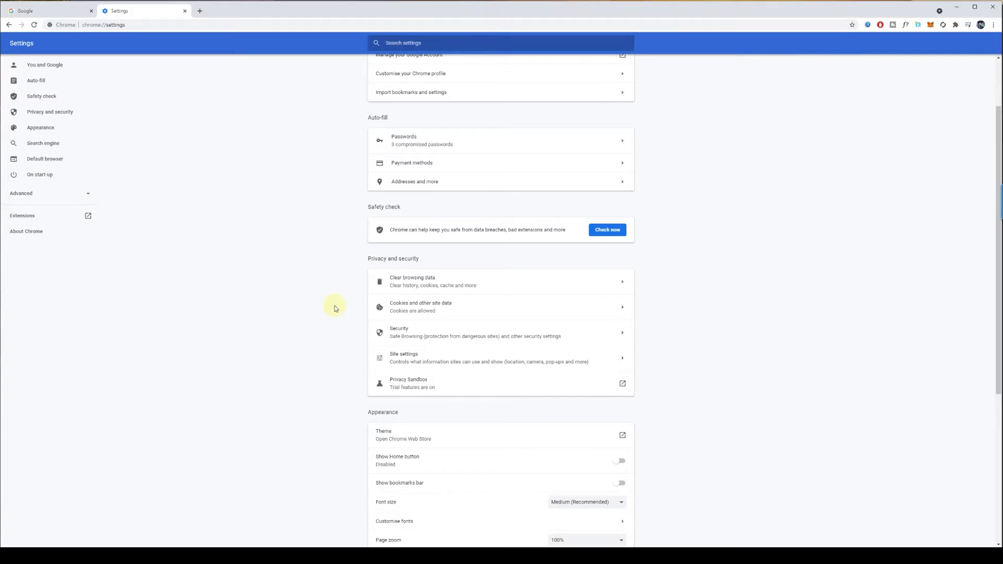
click(418, 312)
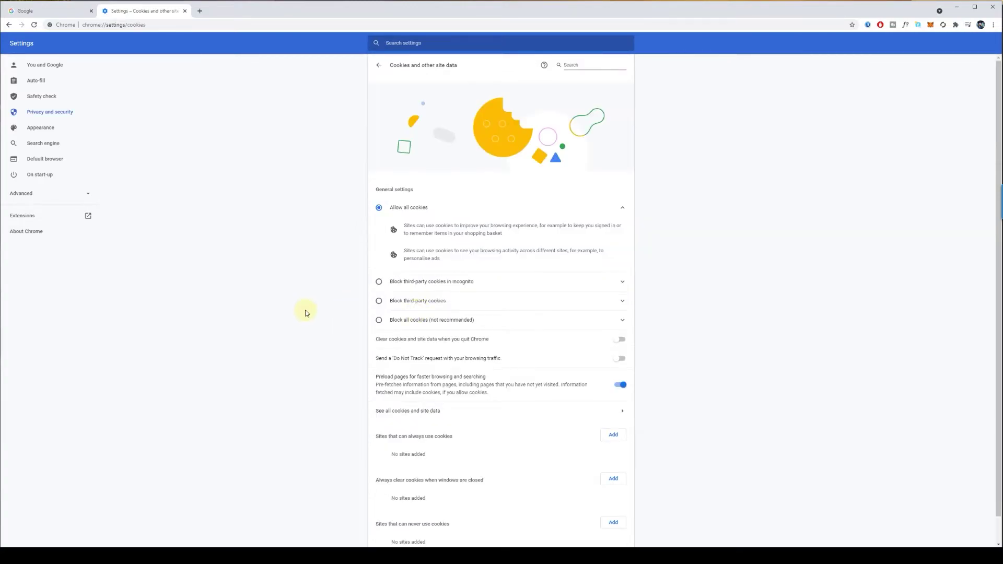
scroll(308, 303, down, 1)
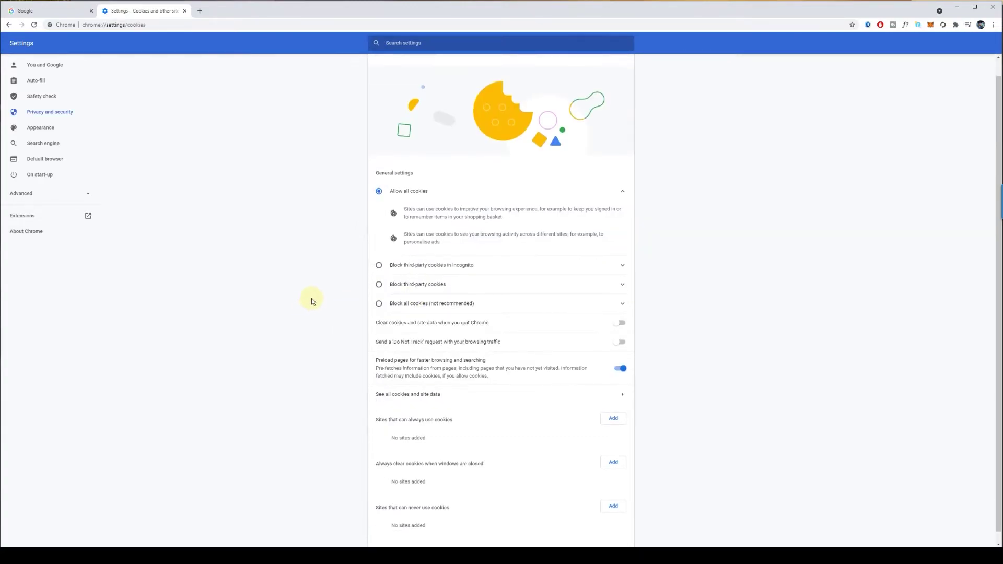
click(400, 387)
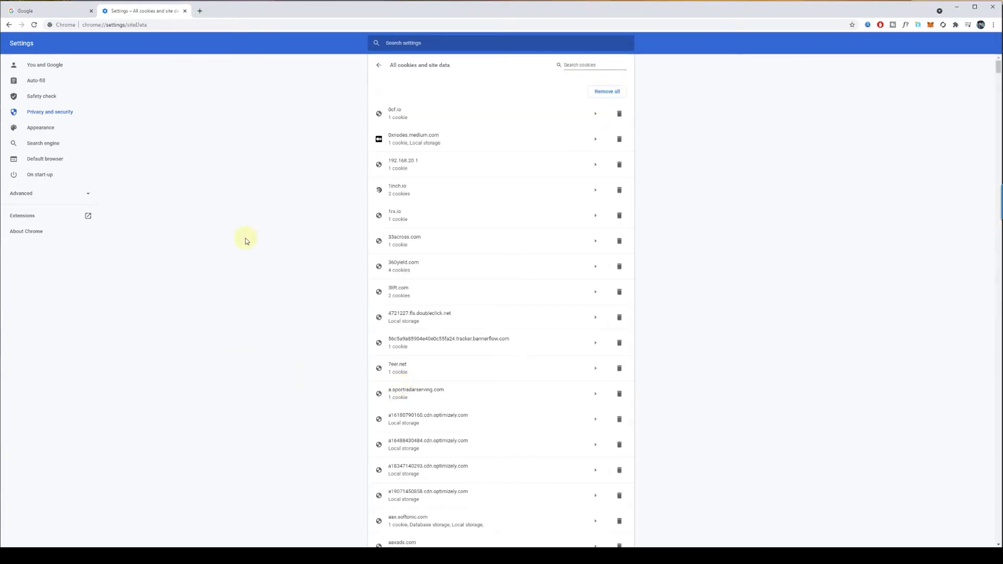
scroll(394, 264, down, 4)
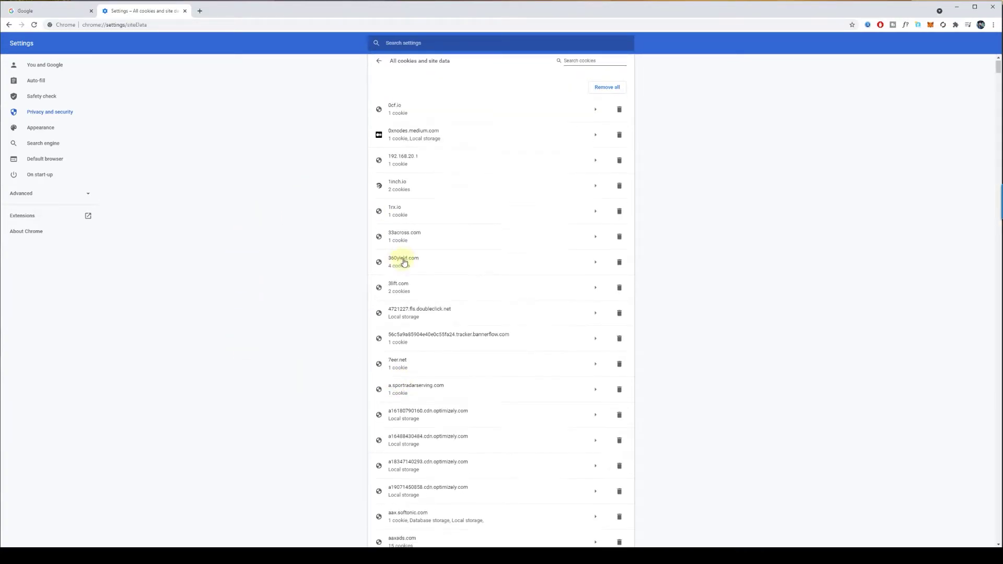
scroll(390, 263, down, 8)
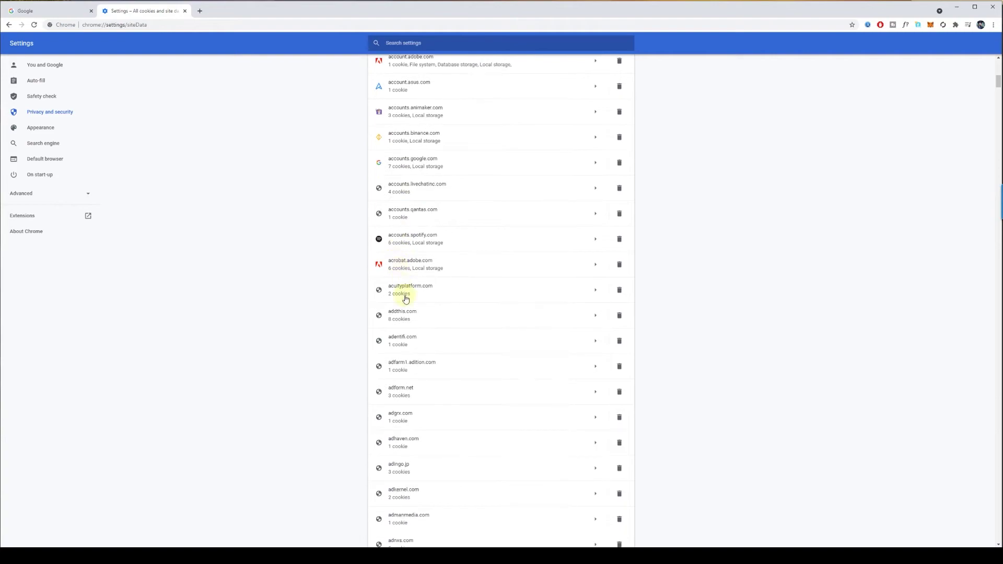
scroll(317, 311, up, 12)
click(589, 65)
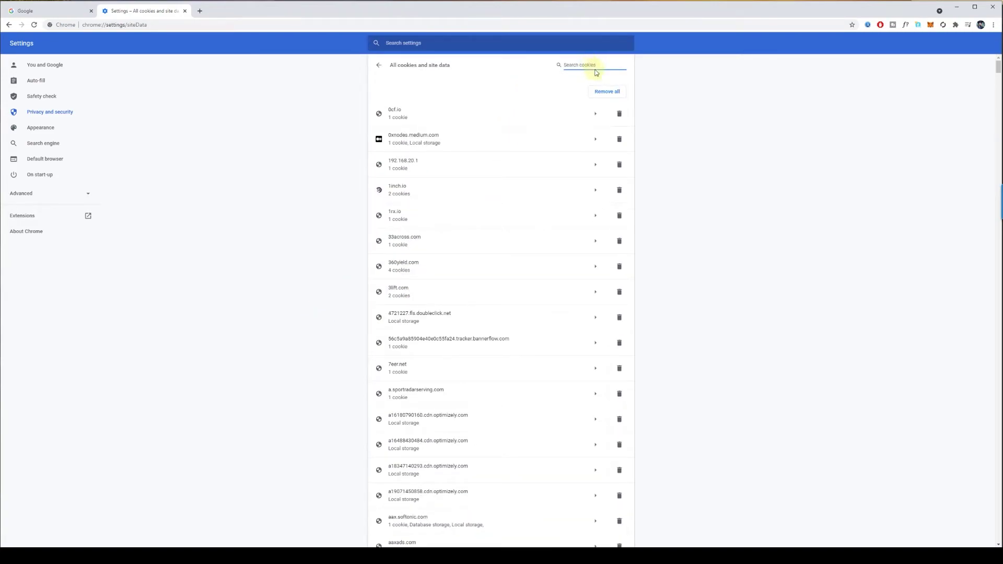
Filter the cookie list by 'spot' and view accounts.spotify.com's stored data.
text(spot)
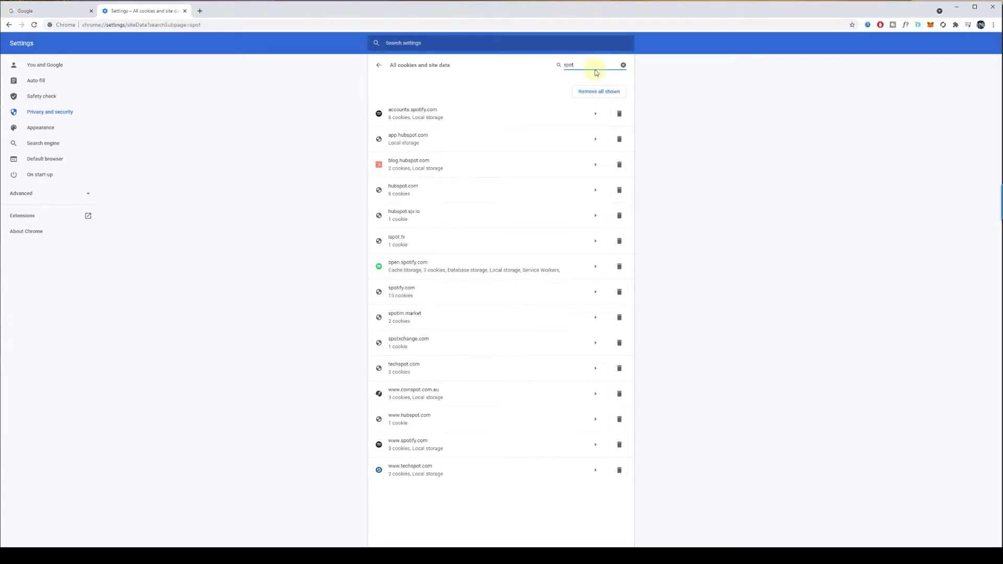
click(419, 117)
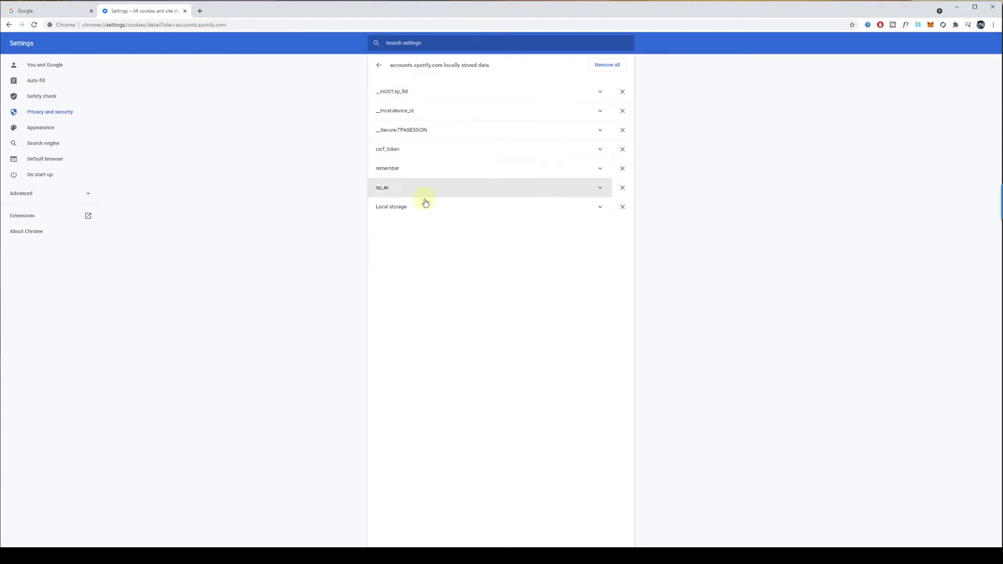
click(378, 65)
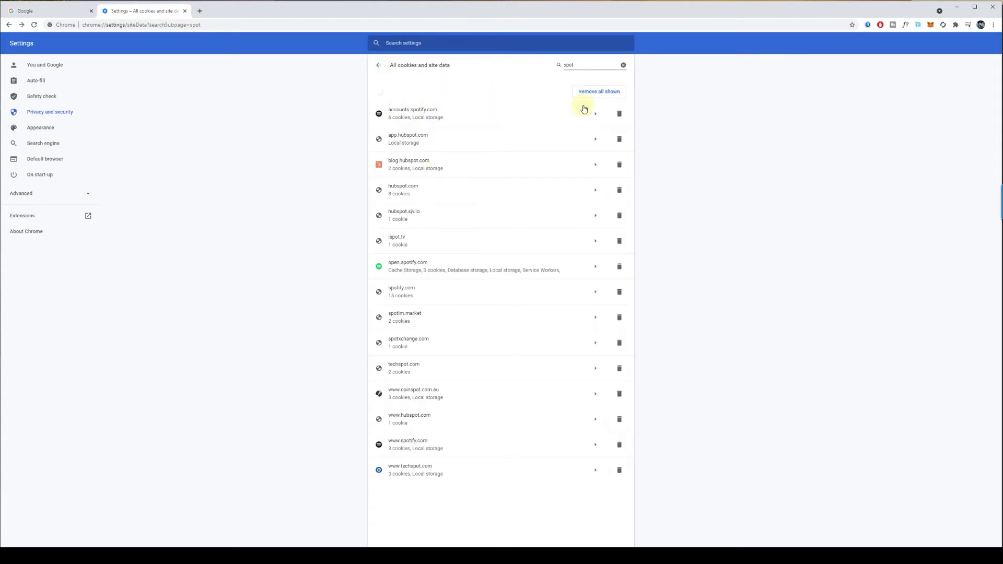
click(620, 113)
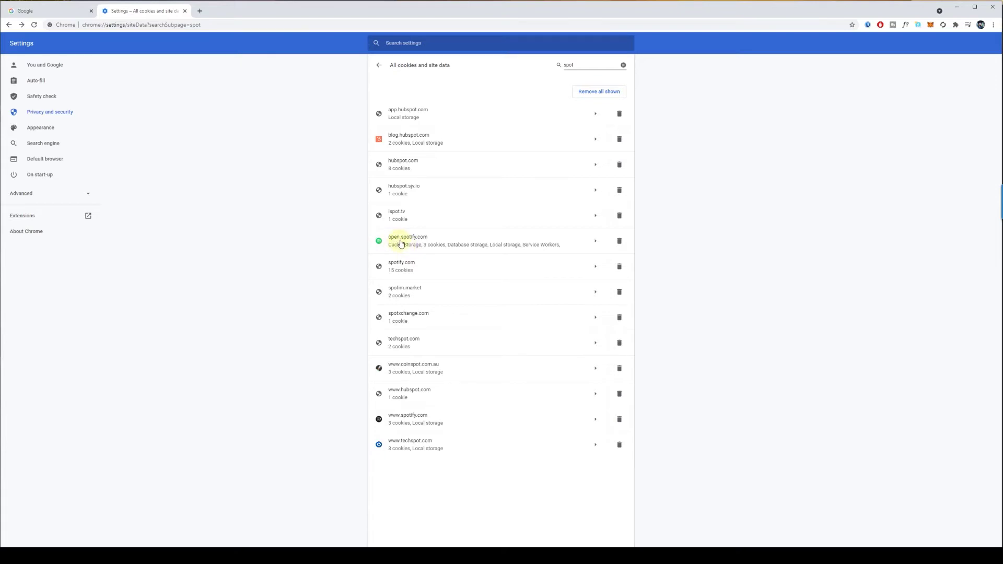
click(618, 242)
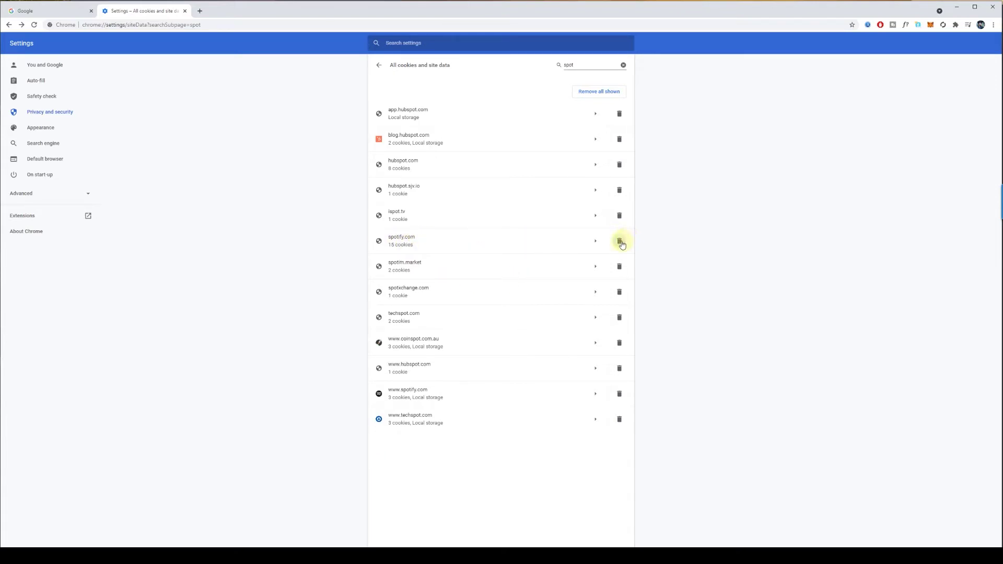
click(619, 242)
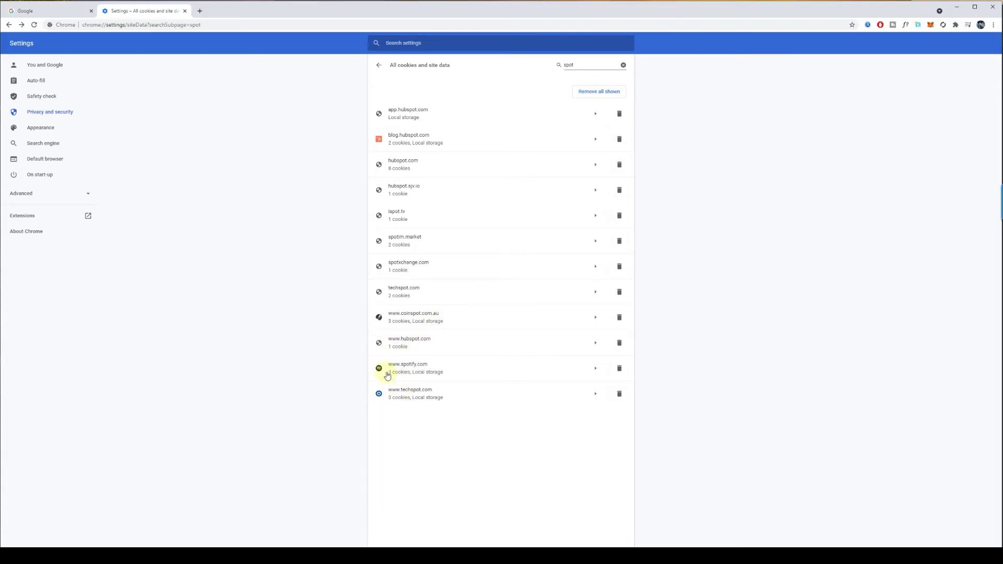
click(619, 369)
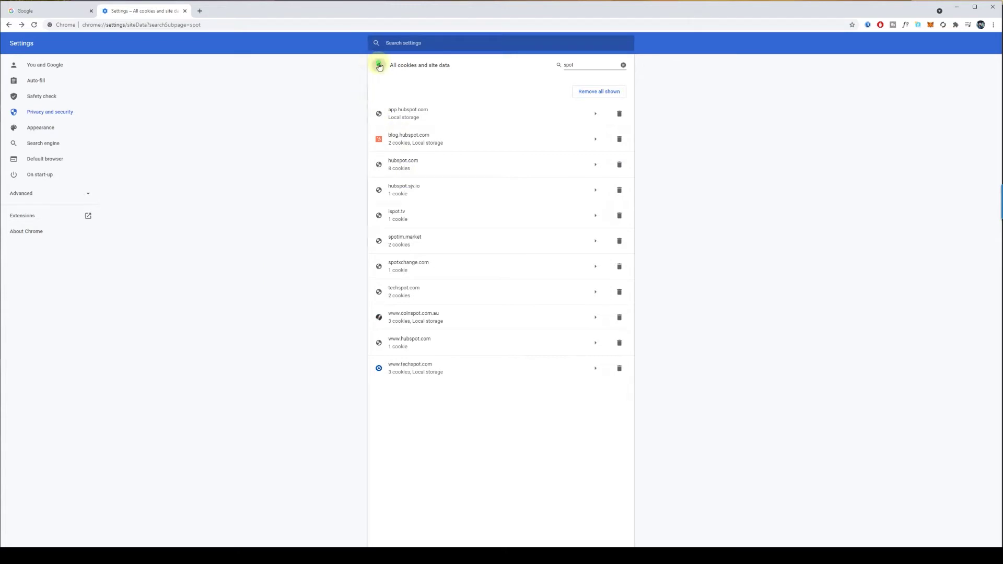
key(BackSpace)
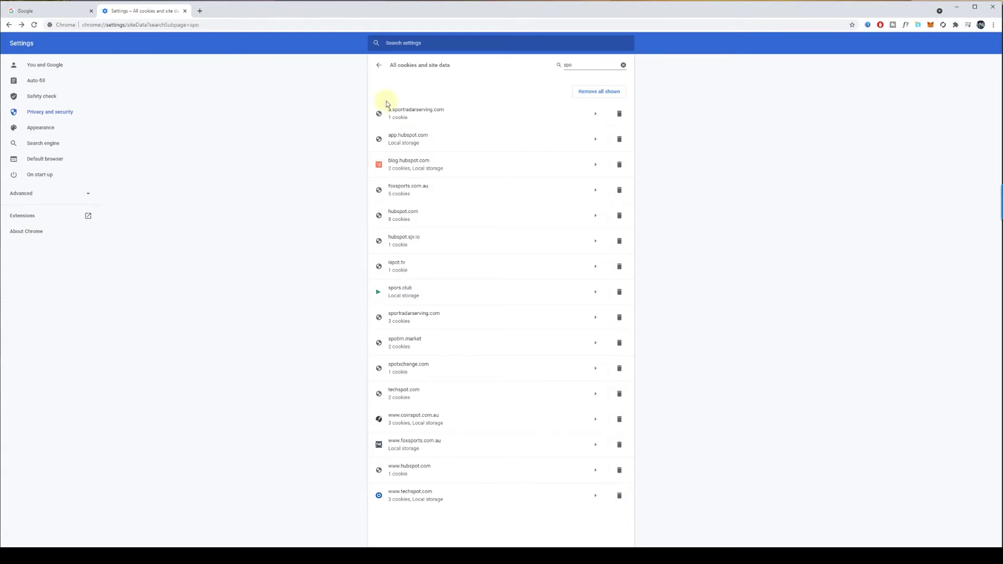
click(379, 64)
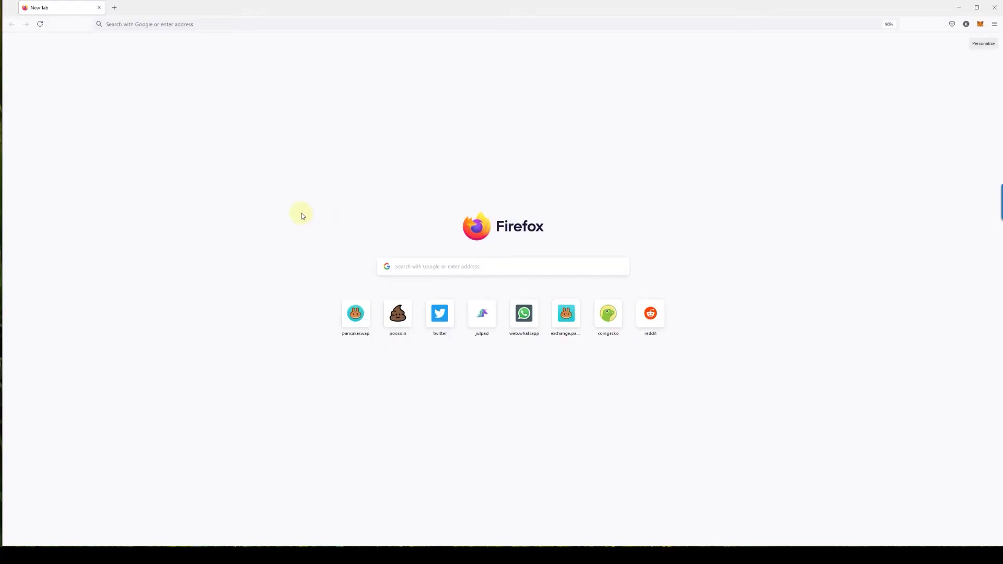
Show Firefox's Privacy & Security settings, down to the Cookies and Site Data section.
click(995, 26)
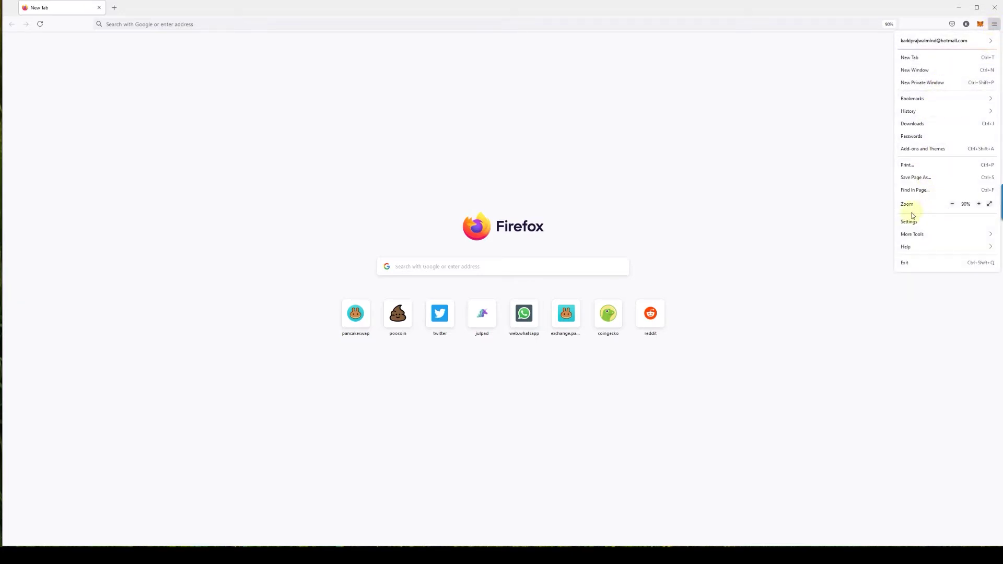
click(913, 222)
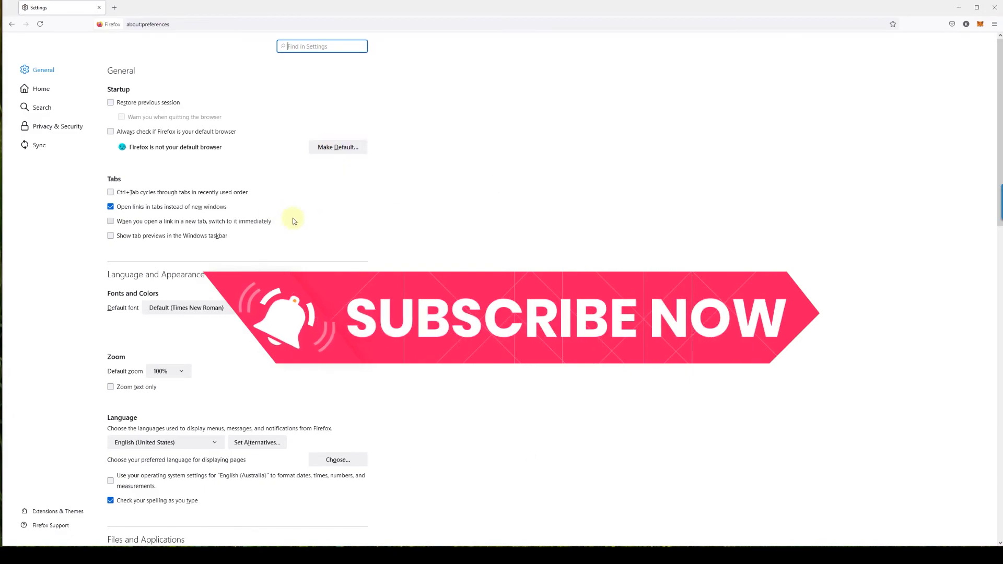
click(44, 134)
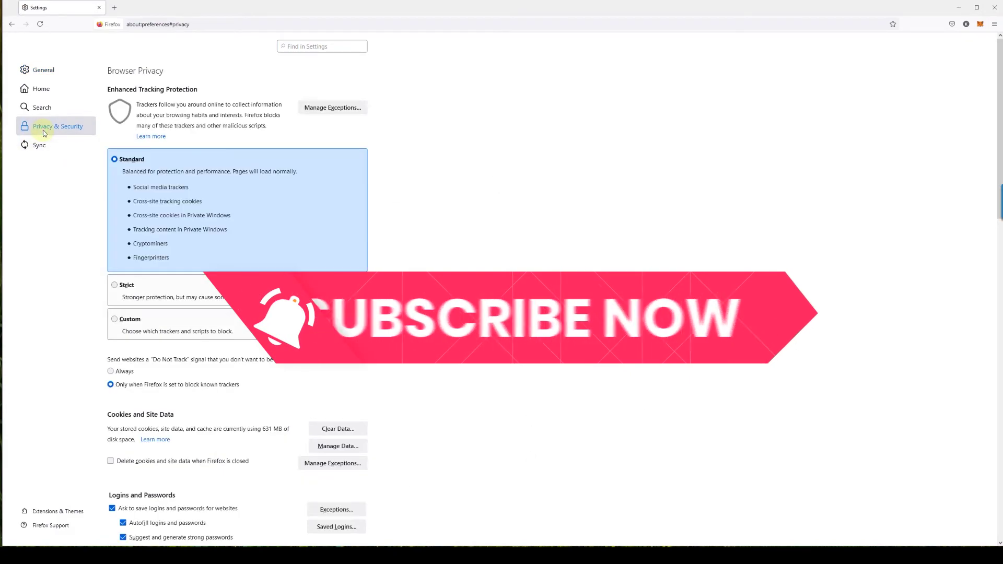
scroll(405, 216, down, 5)
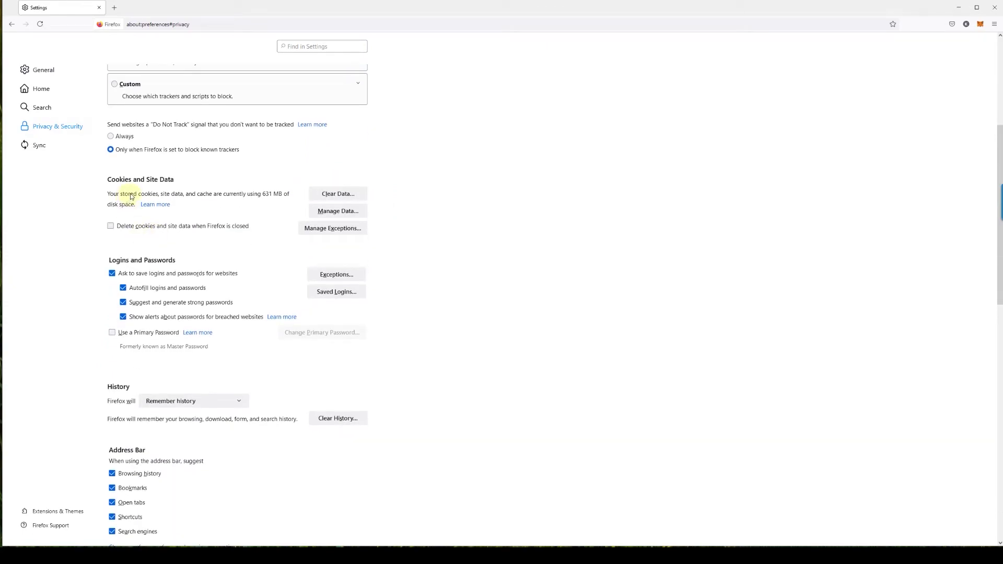
click(331, 196)
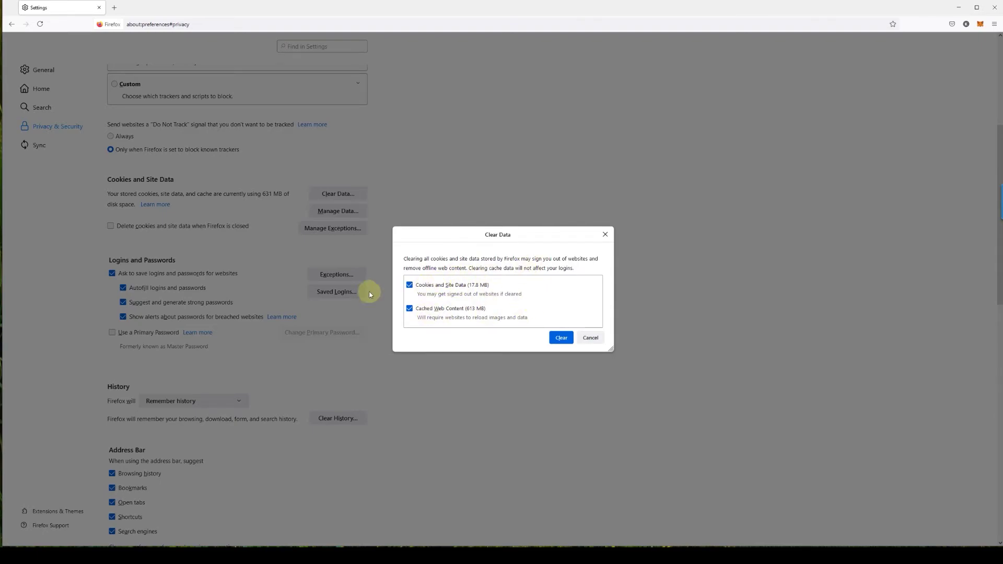
click(409, 308)
click(430, 289)
click(429, 313)
click(425, 288)
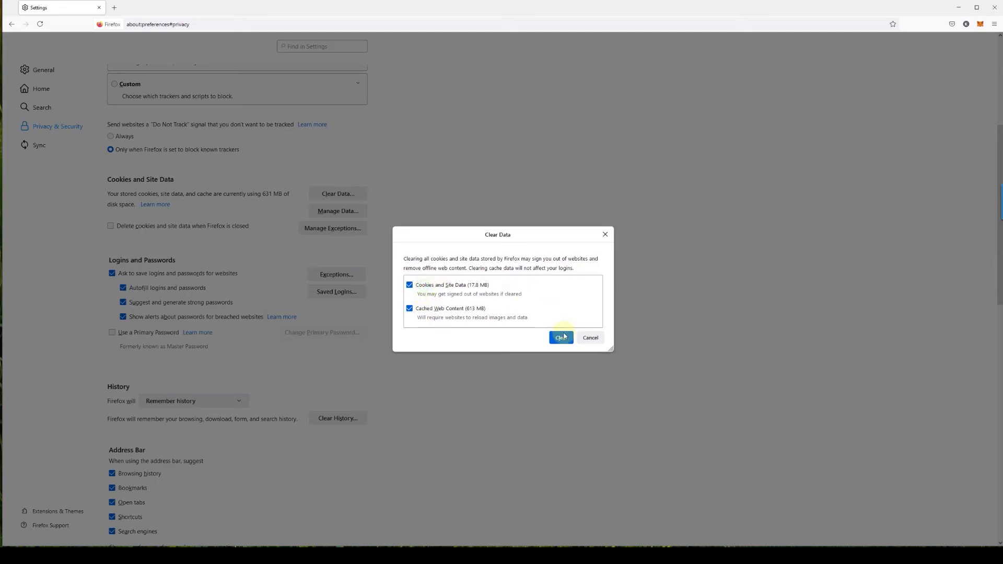
click(590, 338)
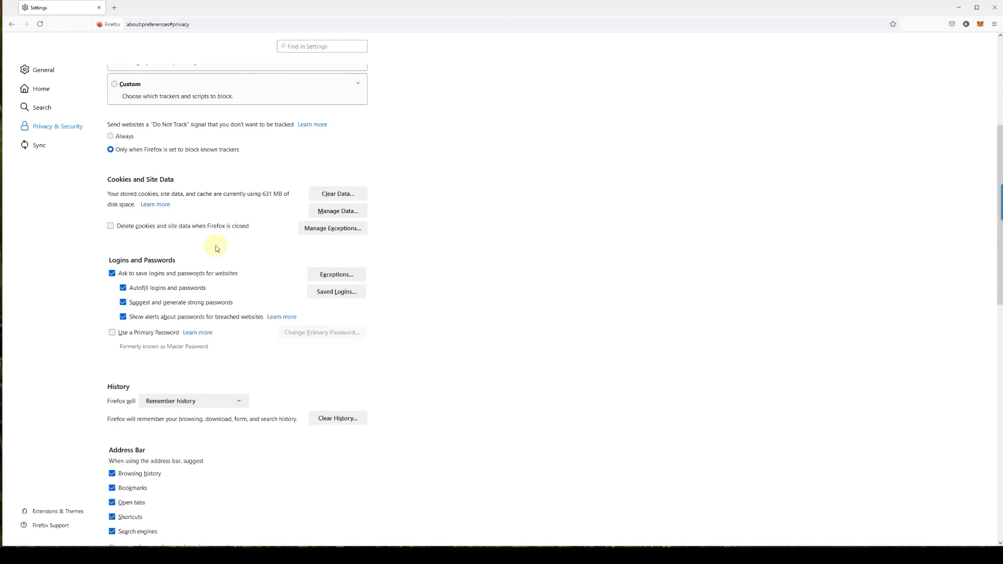
click(334, 211)
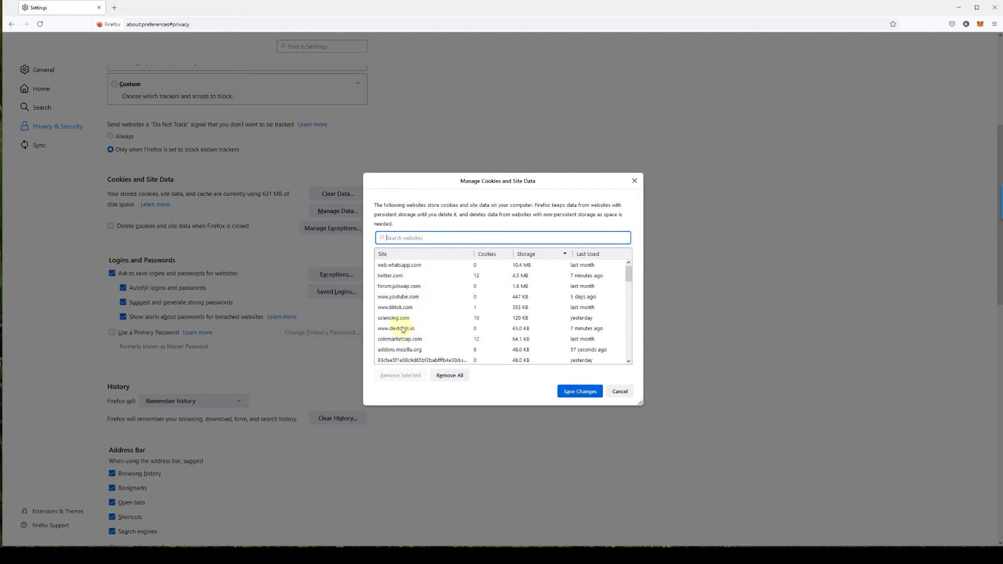
click(402, 265)
click(400, 375)
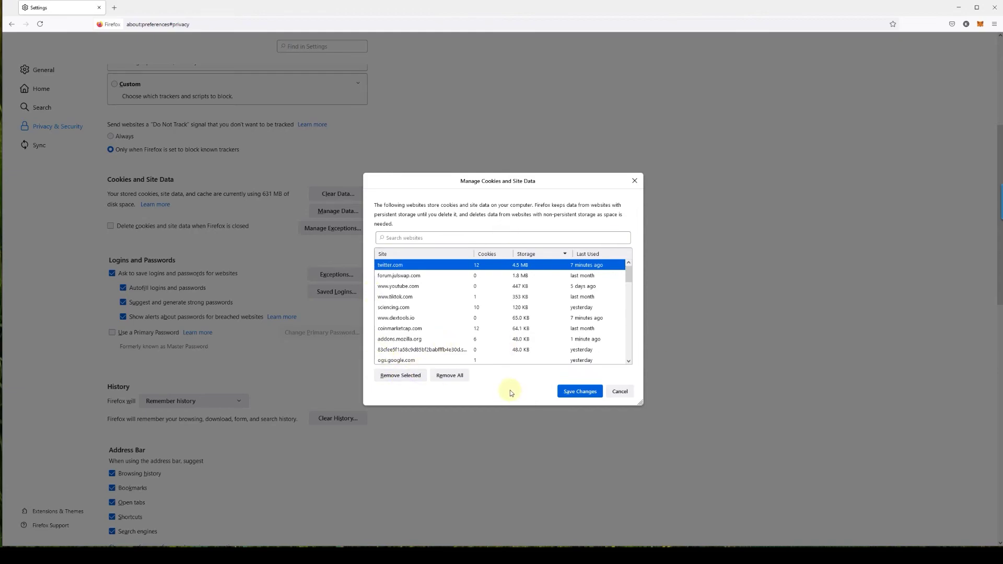
click(620, 392)
scroll(538, 389, up, 5)
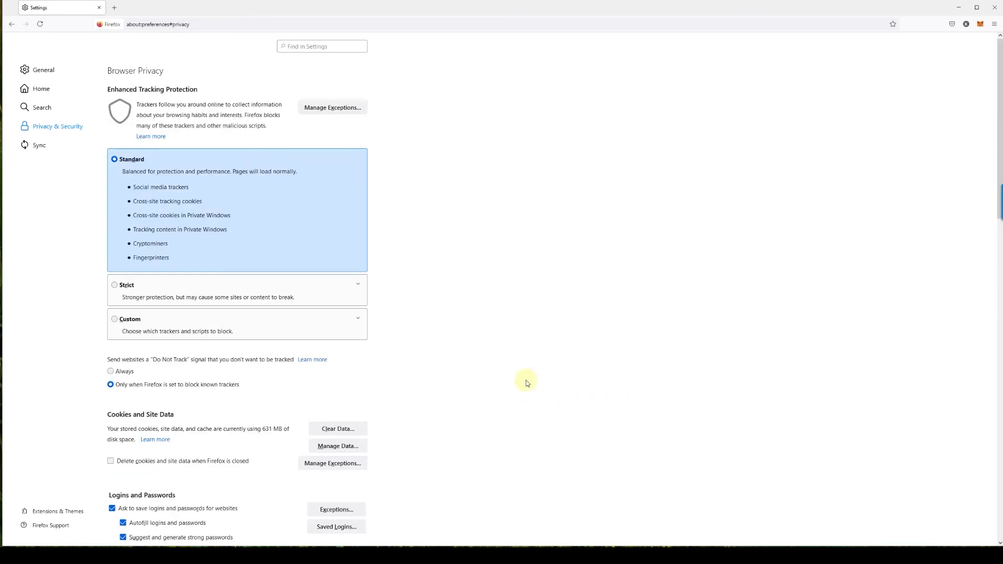